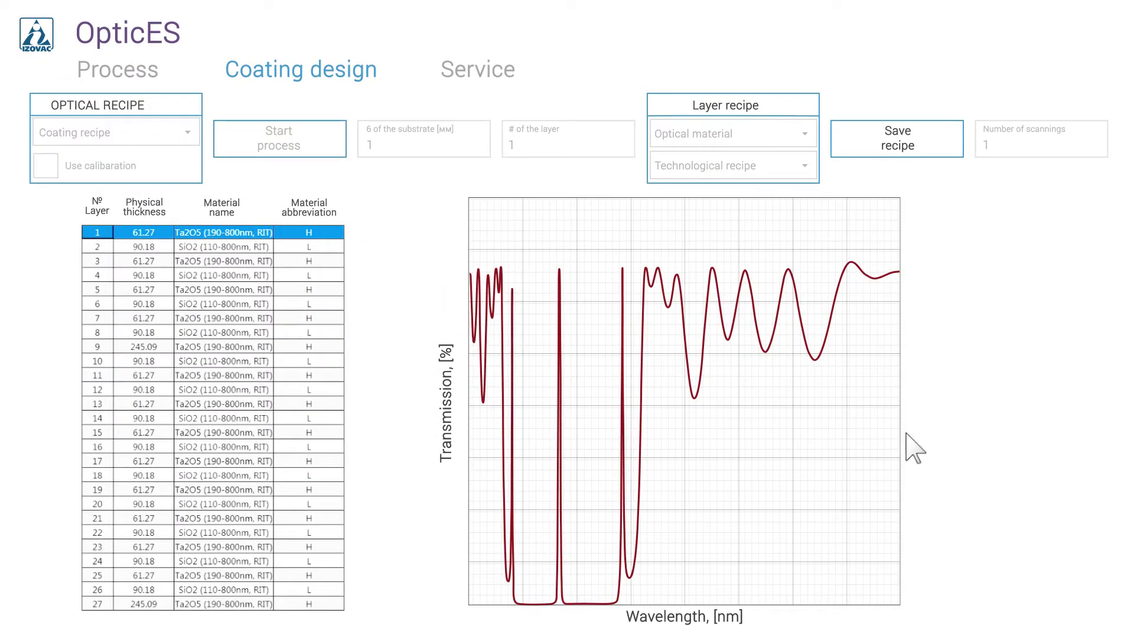
- Switch from the 27-layer Ta2O5/SiO2 Coating design to the Process view
{"action": "left_click", "coordinate": [152, 71]}
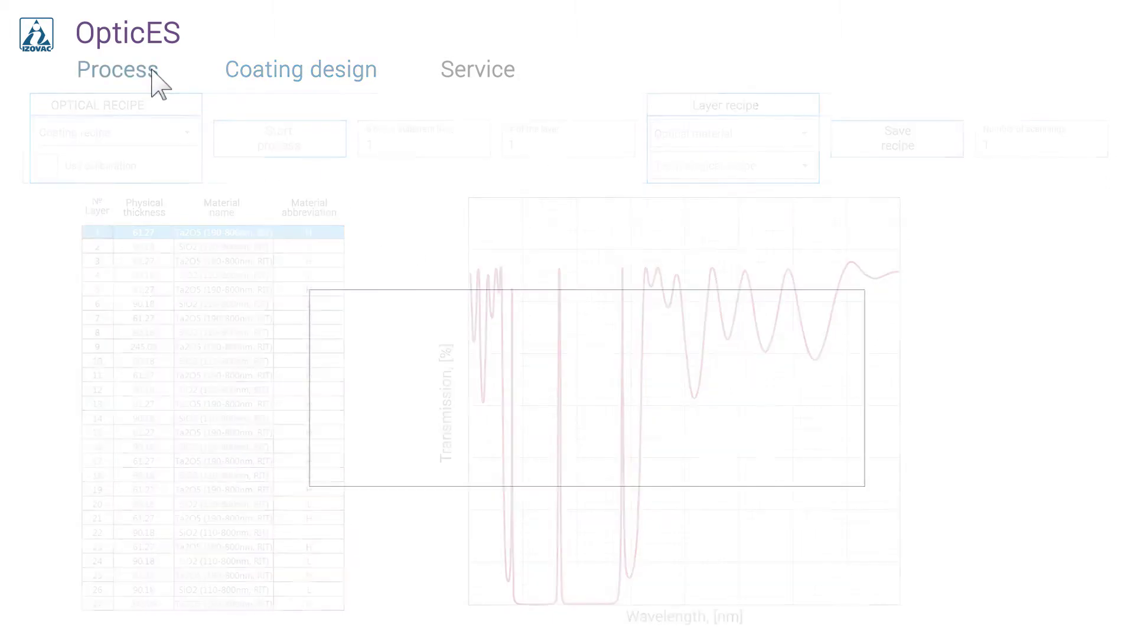